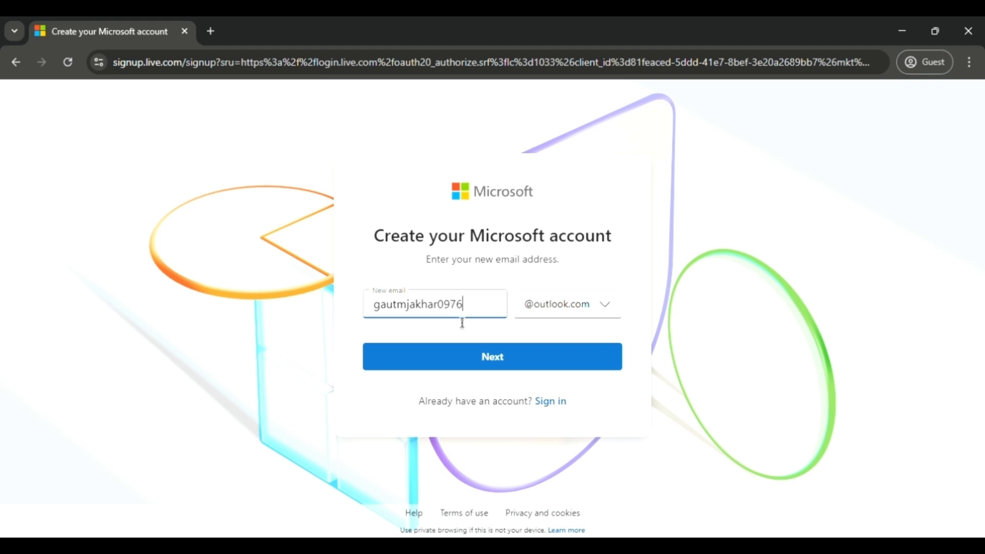
Confirm the new email address and set the account password
{"action": "left_click", "coordinate": [474, 359]}
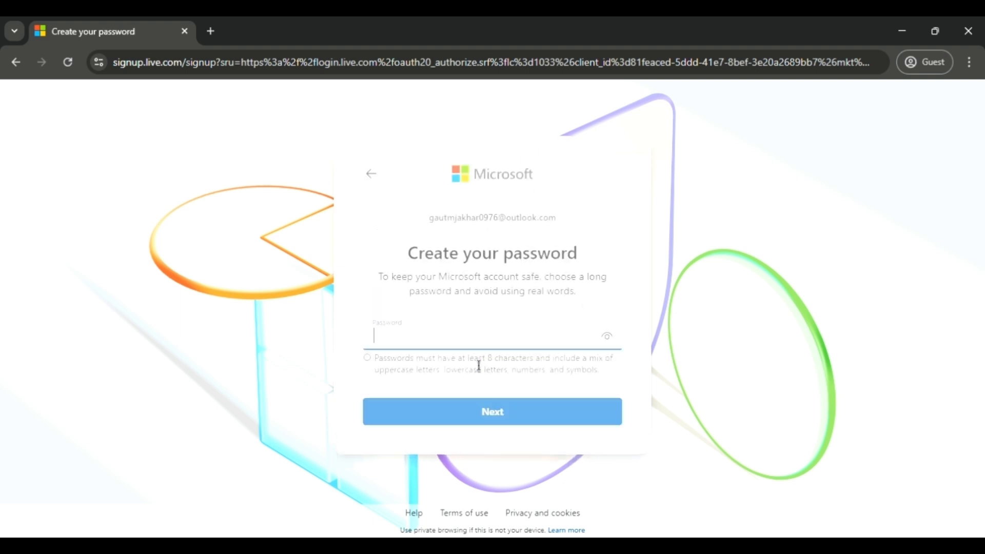
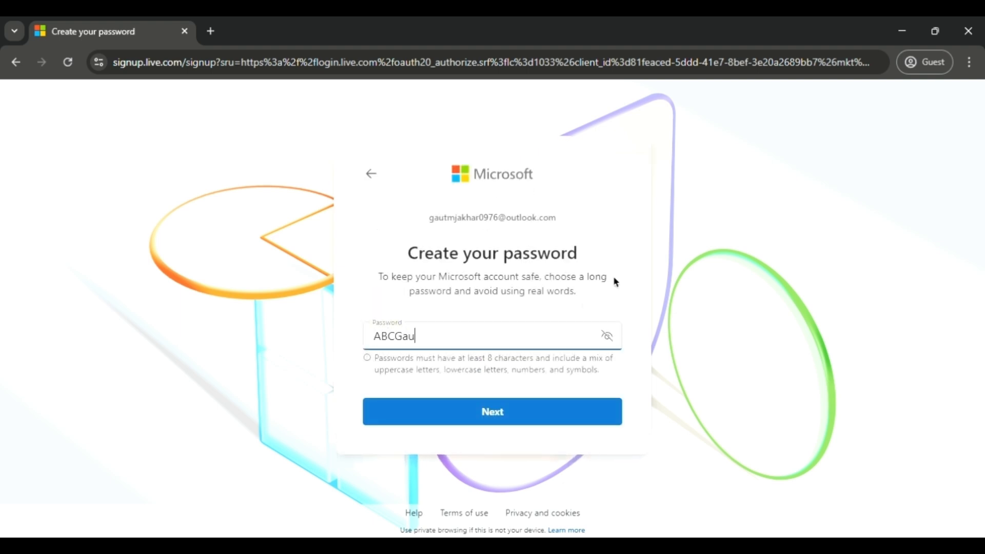
{"action": "left_click", "coordinate": [528, 422]}
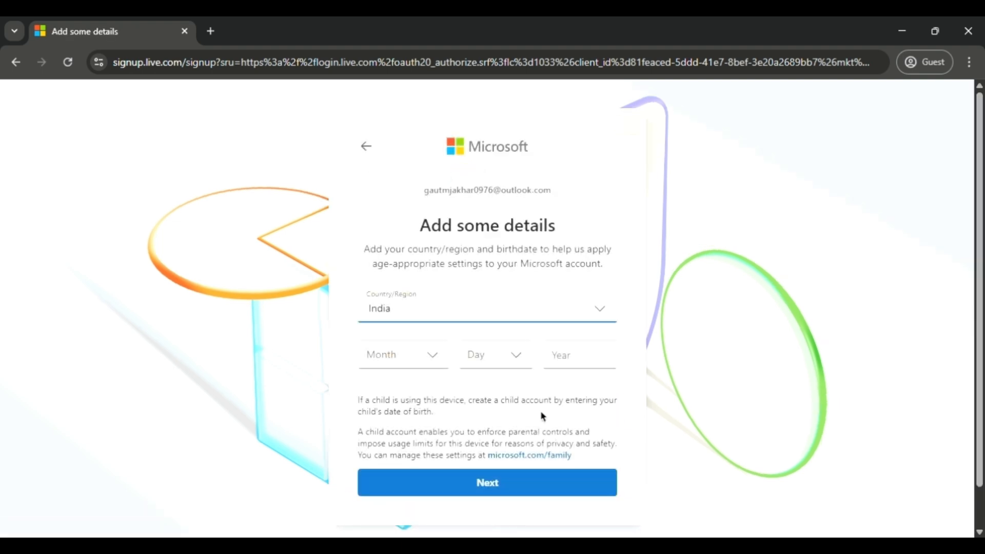
Submit India as region and October 13, 2005 as the birthdate
{"action": "left_click", "coordinate": [437, 350]}
{"action": "left_click", "coordinate": [420, 294]}
{"action": "left_click", "coordinate": [474, 348]}
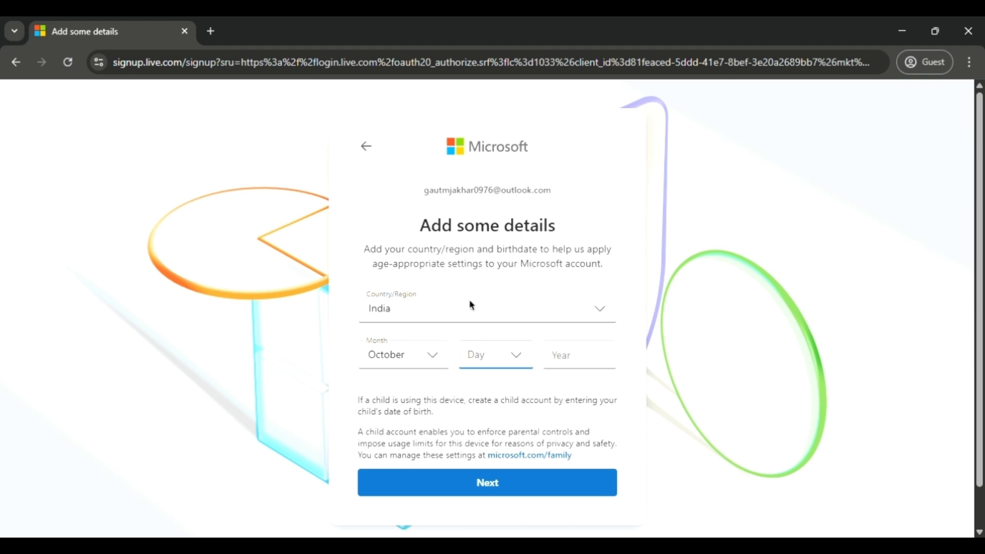
{"action": "left_click", "coordinate": [519, 310]}
{"action": "left_click", "coordinate": [558, 362]}
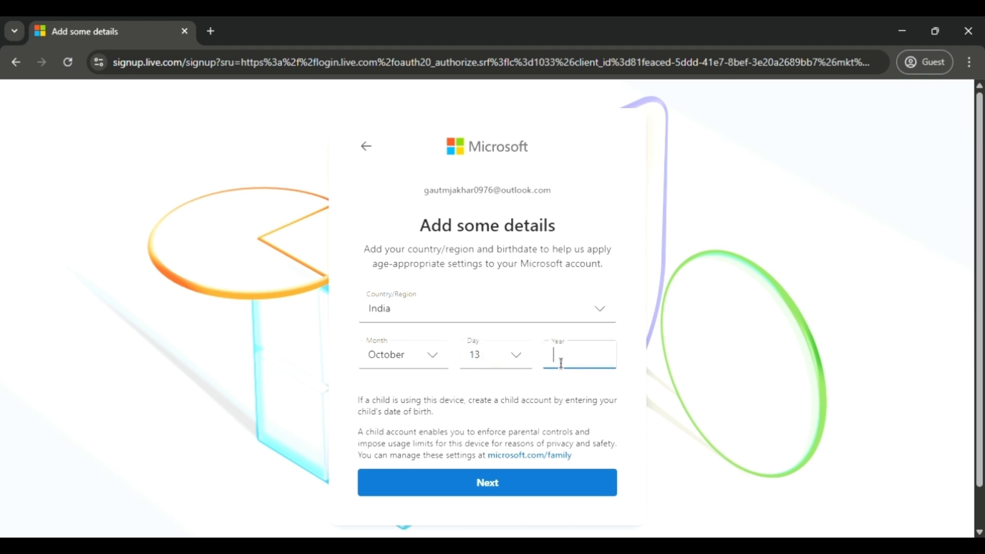
{"action": "type", "text": "2005"}
{"action": "left_click", "coordinate": [571, 479]}
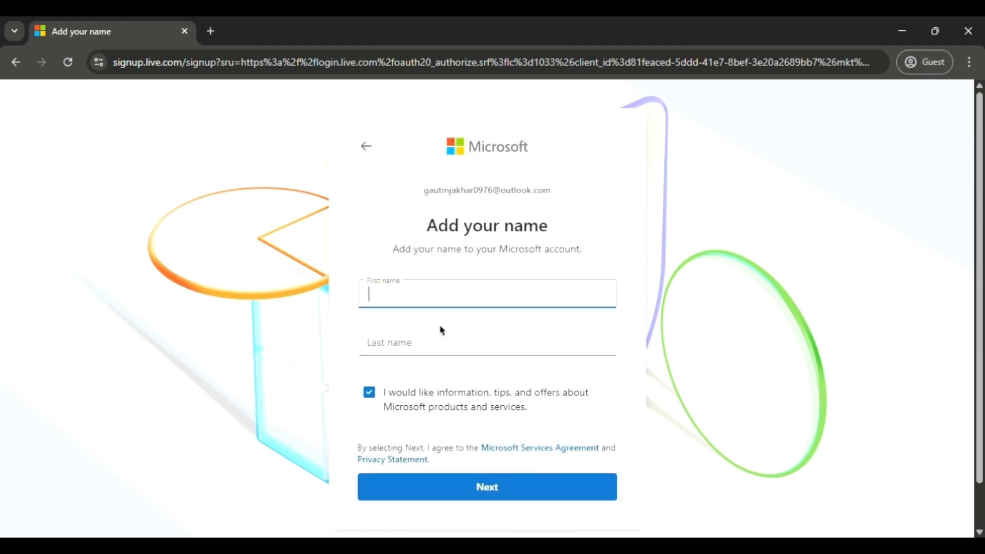
Enter the user's first and last name and submit them
{"action": "left_click", "coordinate": [436, 350]}
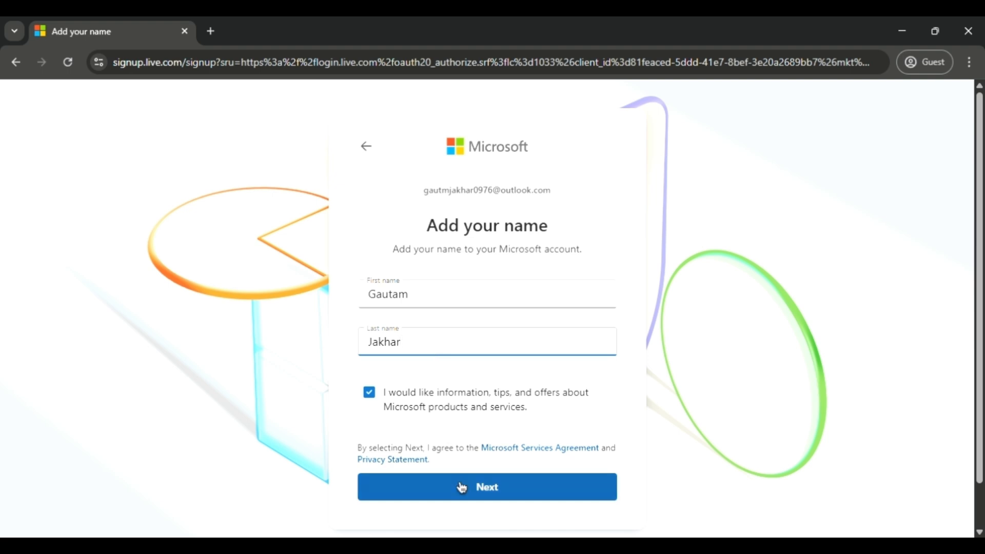
{"action": "left_click", "coordinate": [458, 485]}
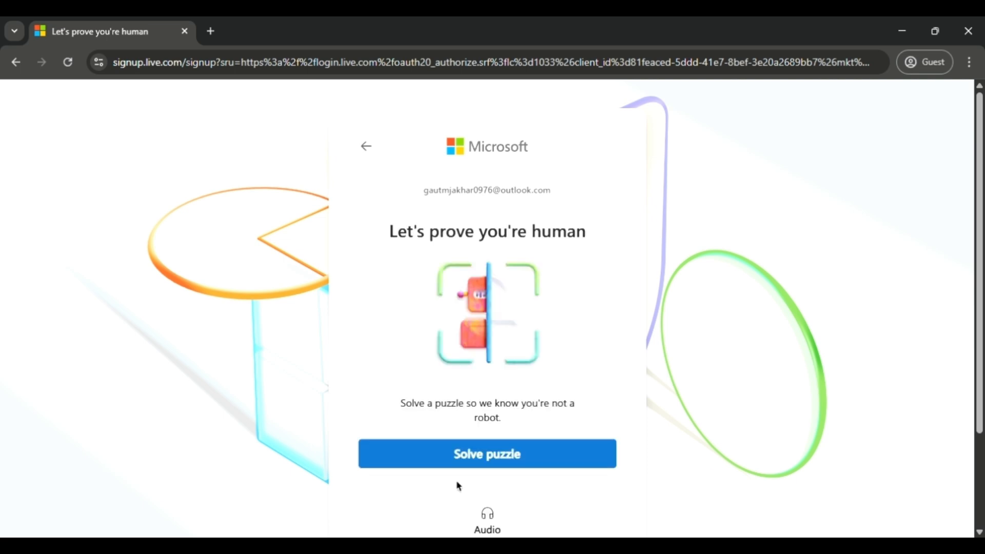
Solve the verification puzzle by rotating the chair to match the hand
{"action": "left_click", "coordinate": [463, 465]}
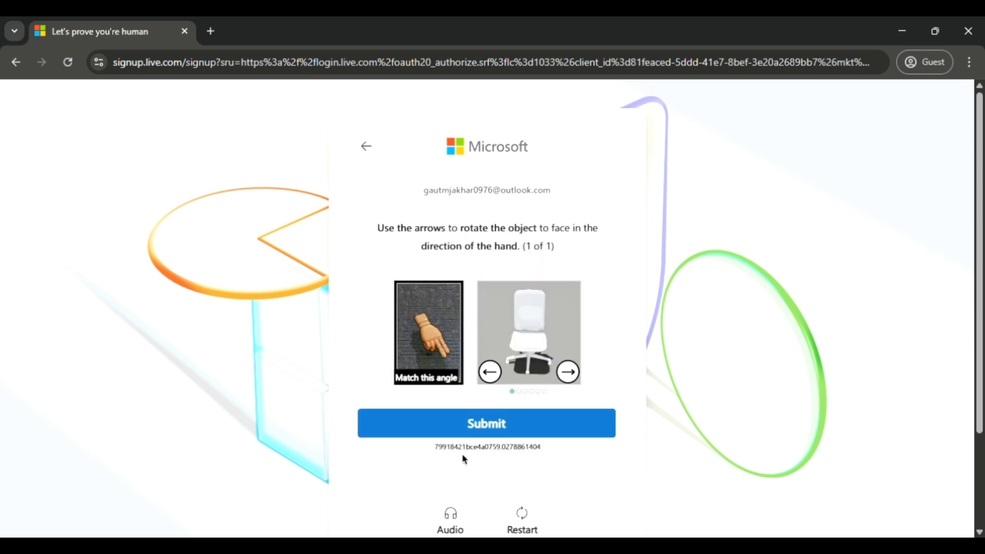
{"action": "left_click", "coordinate": [569, 373]}
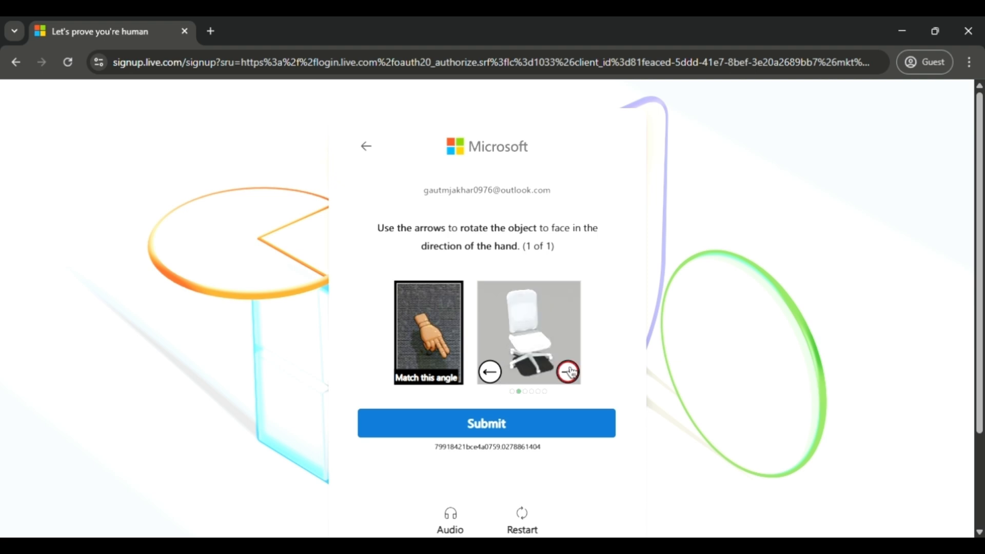
{"action": "left_click", "coordinate": [570, 372]}
{"action": "left_click", "coordinate": [494, 373]}
{"action": "left_click", "coordinate": [532, 435]}
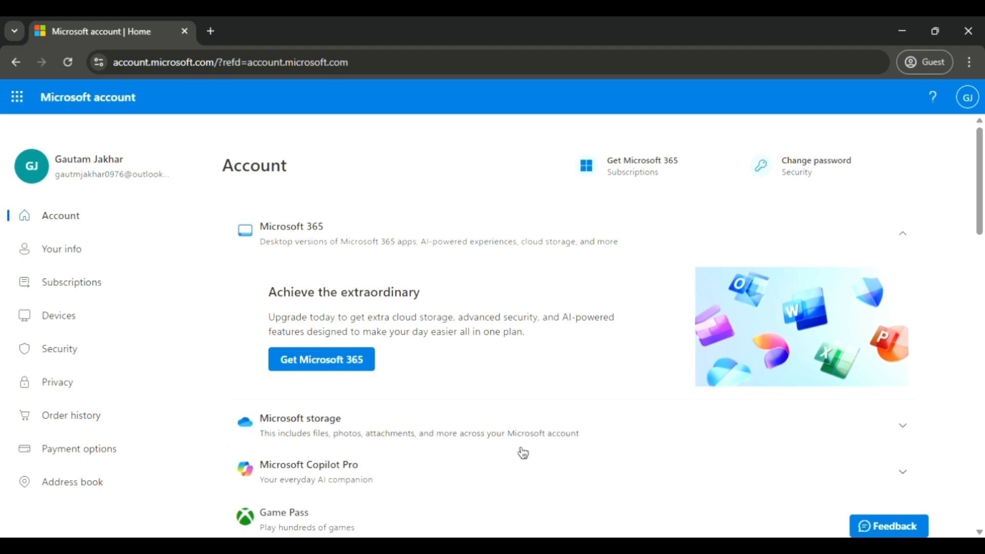
Expand the Microsoft storage usage details on the account overview
{"action": "scroll", "coordinate": [519, 437], "scroll_direction": "down", "scroll_amount": 3}
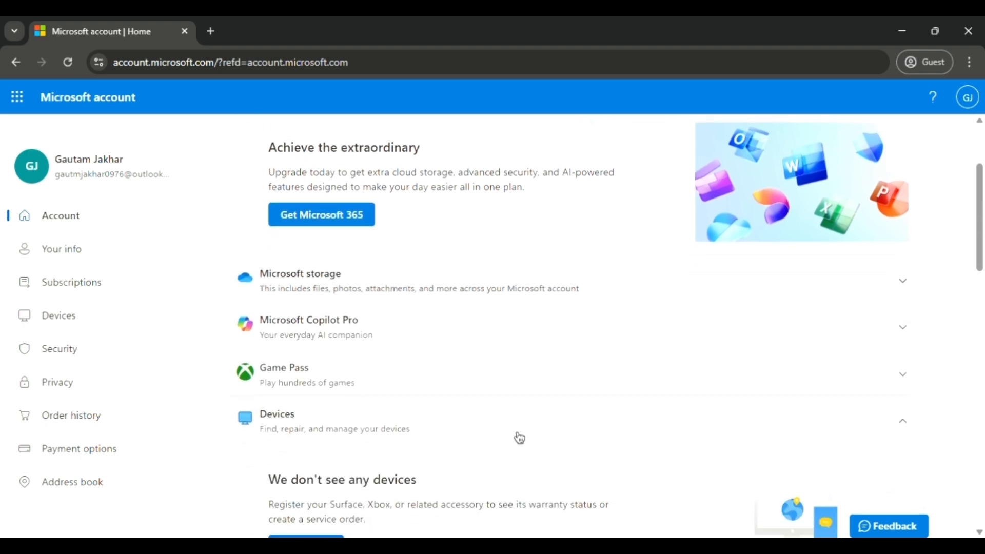
{"action": "left_click", "coordinate": [484, 298]}
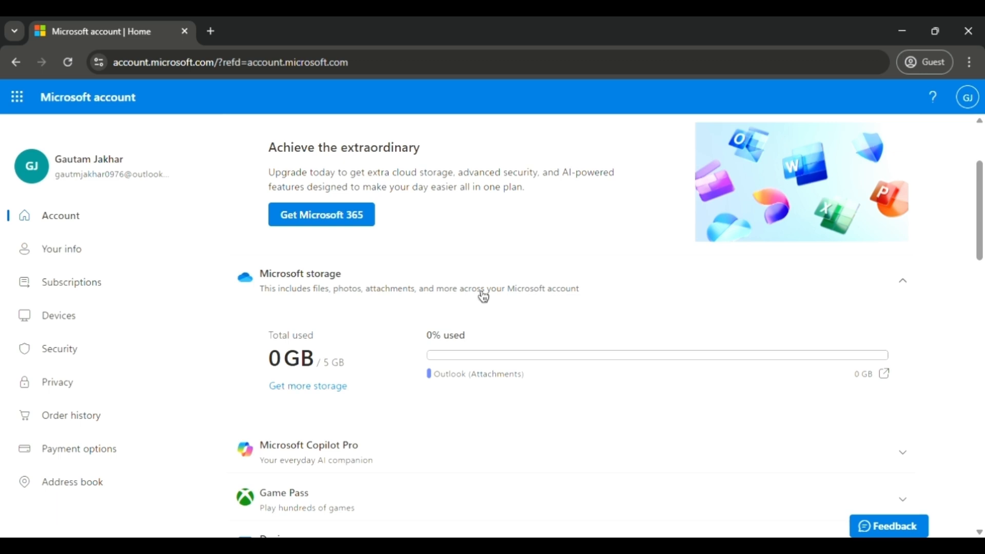
{"action": "scroll", "coordinate": [483, 295], "scroll_direction": "down", "scroll_amount": 2}
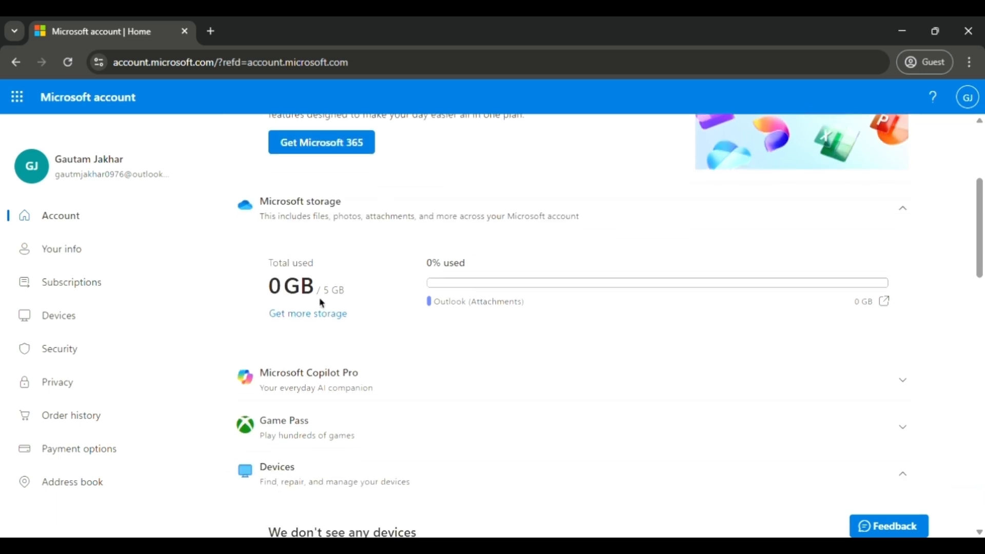
Go to the Your info page, dismiss the Add a photo dialog, and start a new browser tab
{"action": "left_click", "coordinate": [124, 252]}
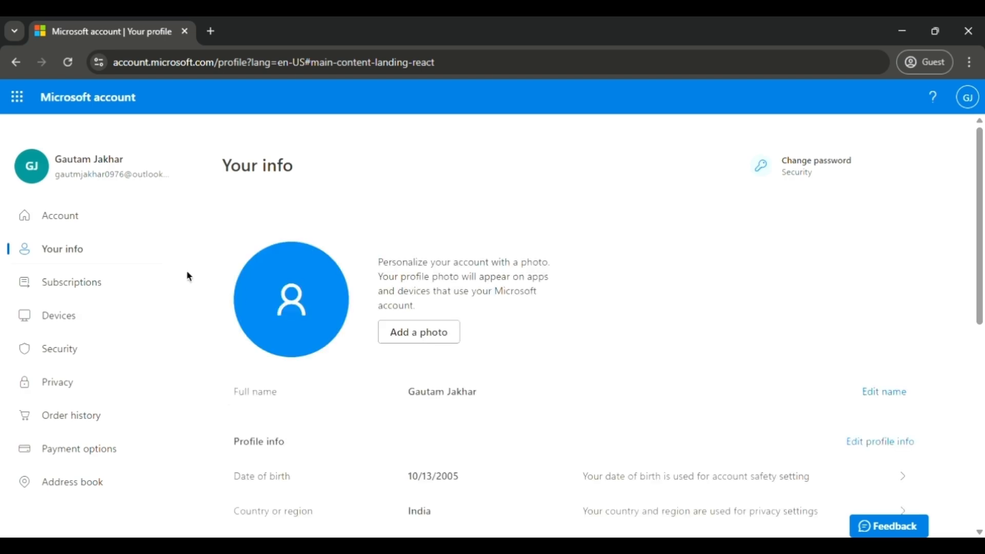
{"action": "left_click", "coordinate": [398, 340]}
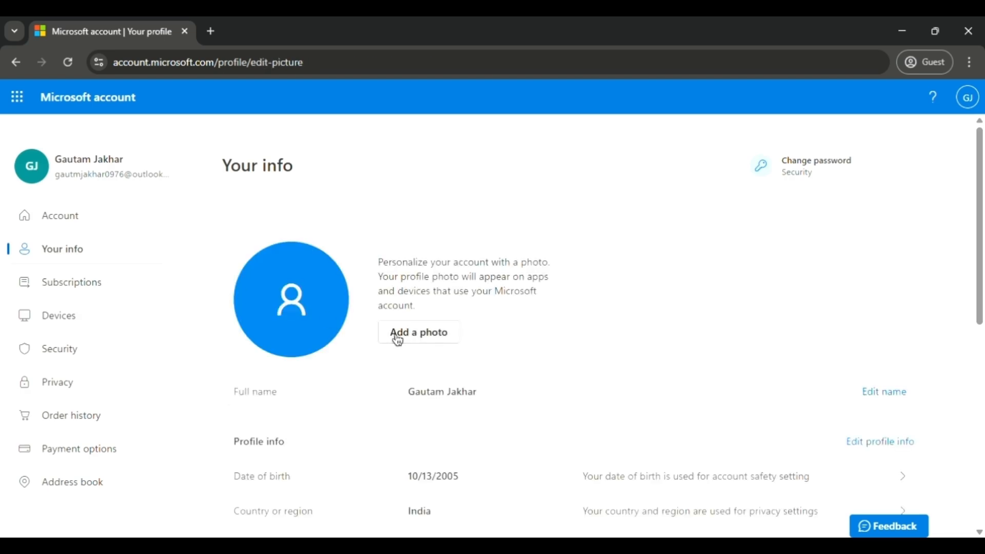
{"action": "left_click", "coordinate": [632, 116]}
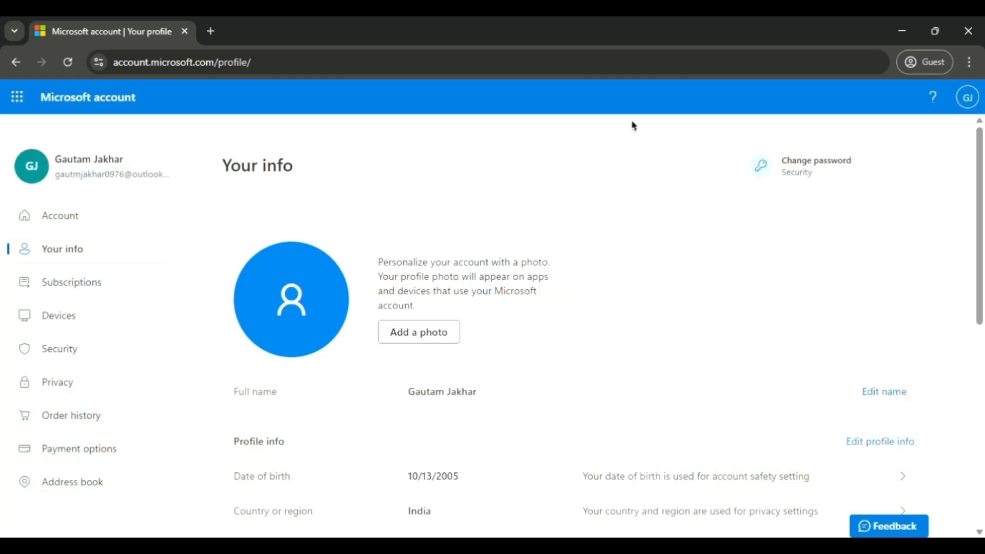
{"action": "left_click", "coordinate": [211, 31]}
Search Google for 'logo of pyramids', open the Adobe Stock pyramid logo, then return to the account tab
{"action": "type", "text": "logo of pyramids"}
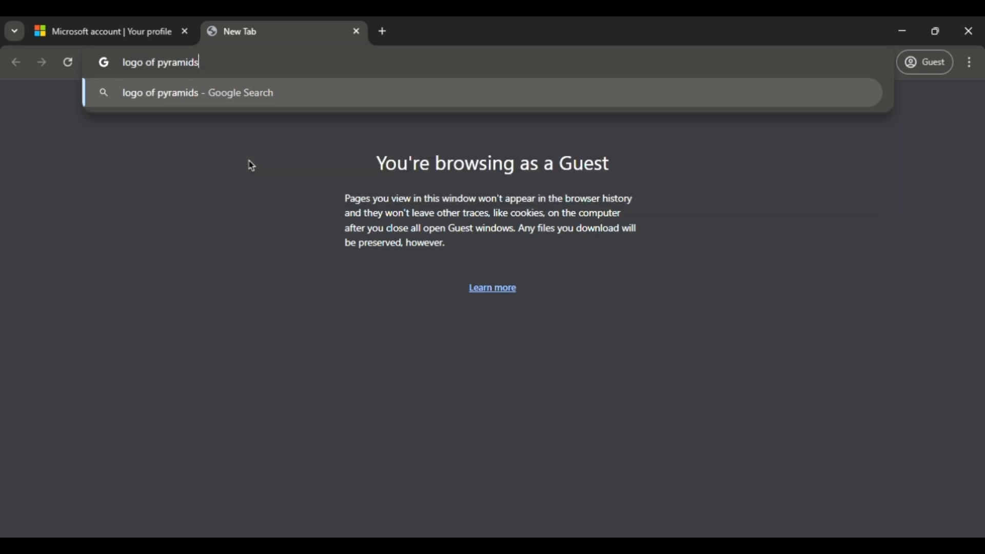
{"action": "key", "text": "Return"}
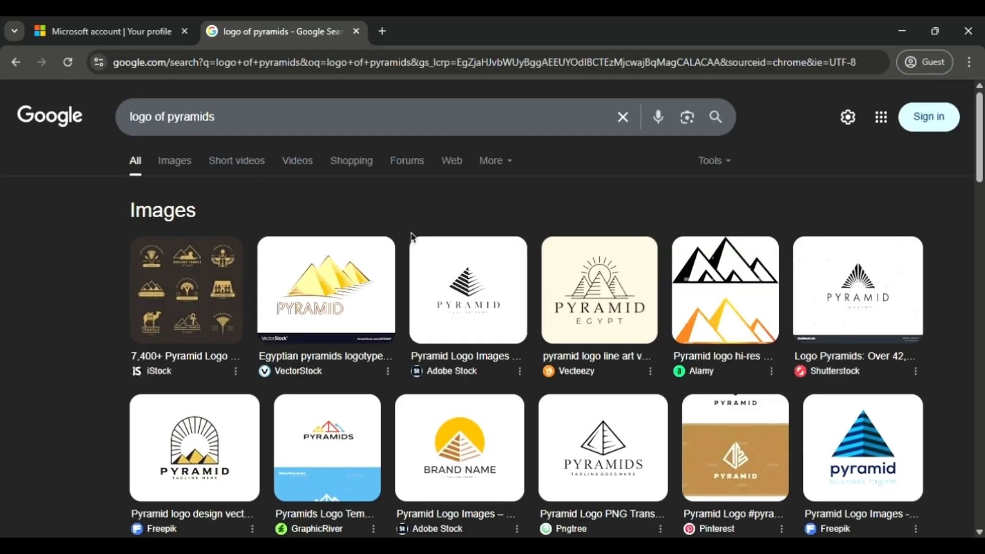
{"action": "left_click", "coordinate": [453, 275]}
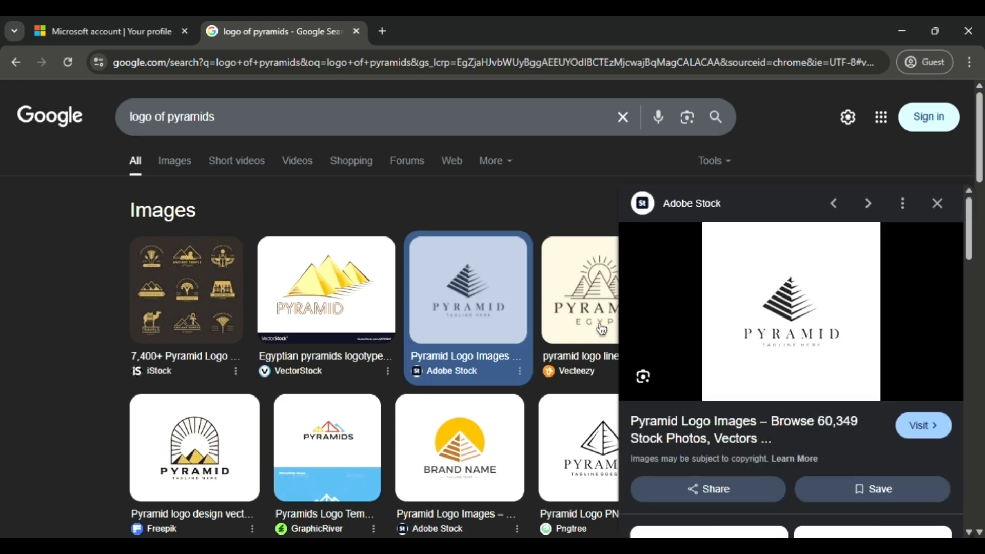
{"action": "left_click", "coordinate": [146, 33]}
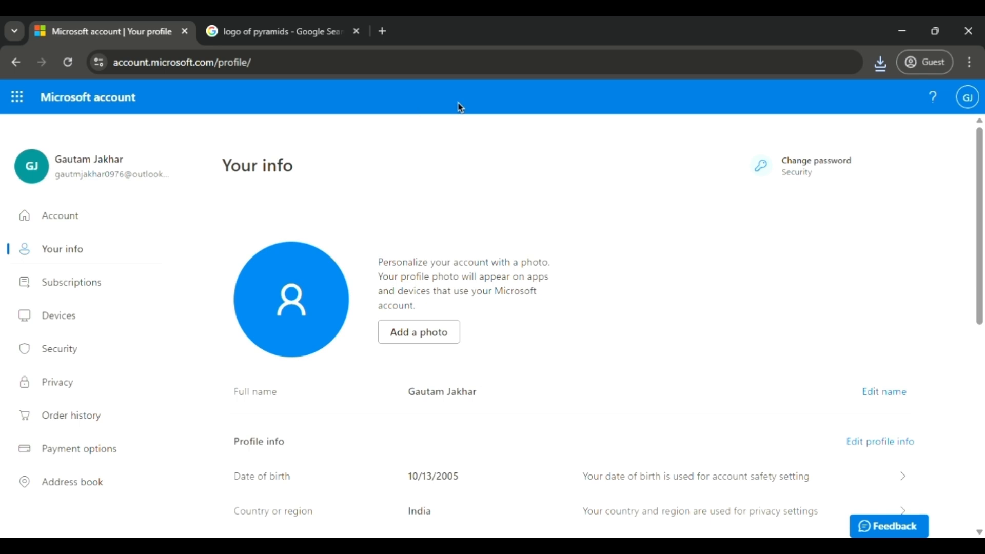
Drop the downloaded pyramid logo into the photo editor, zoom in slightly, and save it as profile photo
{"action": "left_click", "coordinate": [448, 338]}
{"action": "left_click_drag", "start_coordinate": [892, 70], "coordinate": [514, 263]}
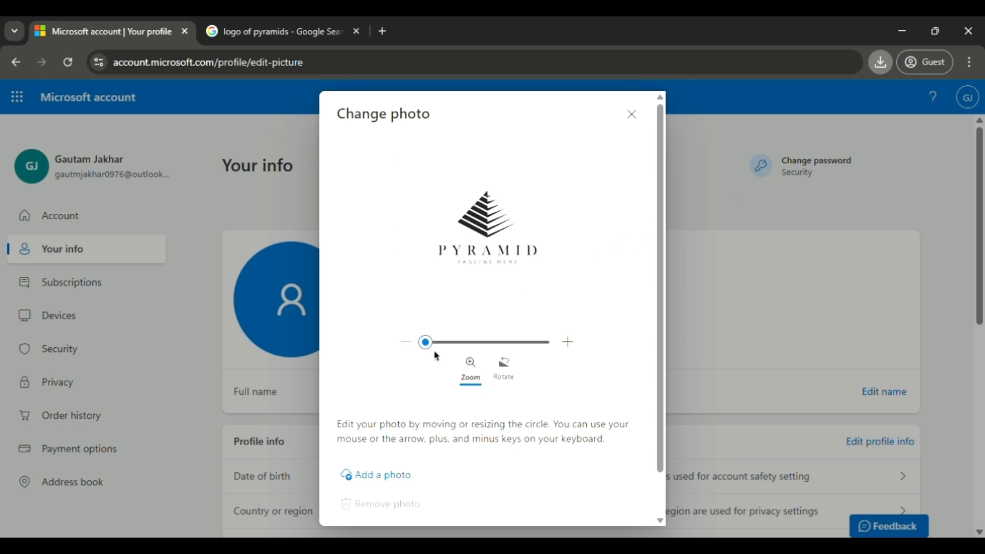
{"action": "left_click_drag", "start_coordinate": [425, 343], "coordinate": [508, 351]}
{"action": "scroll", "coordinate": [477, 417], "scroll_direction": "down", "scroll_amount": 2}
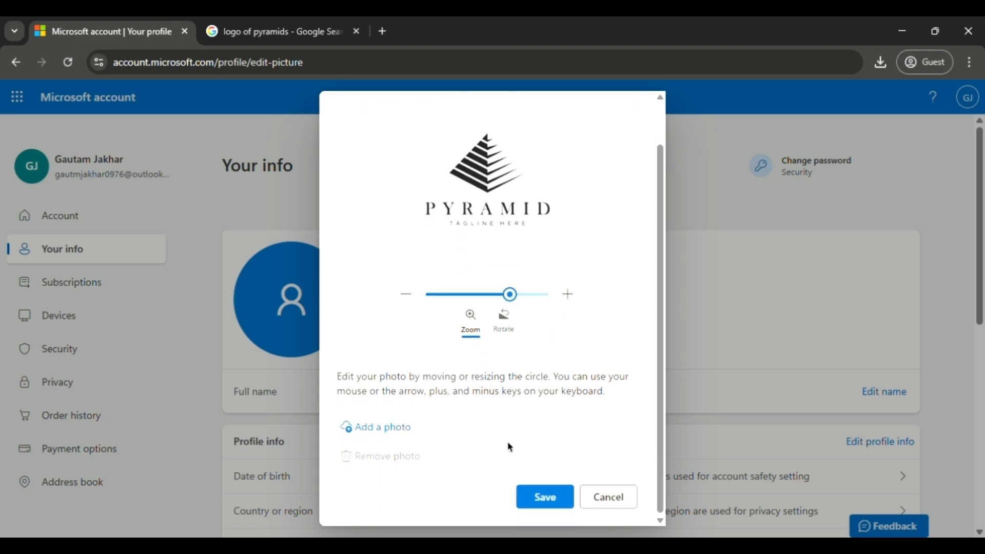
{"action": "left_click", "coordinate": [544, 499]}
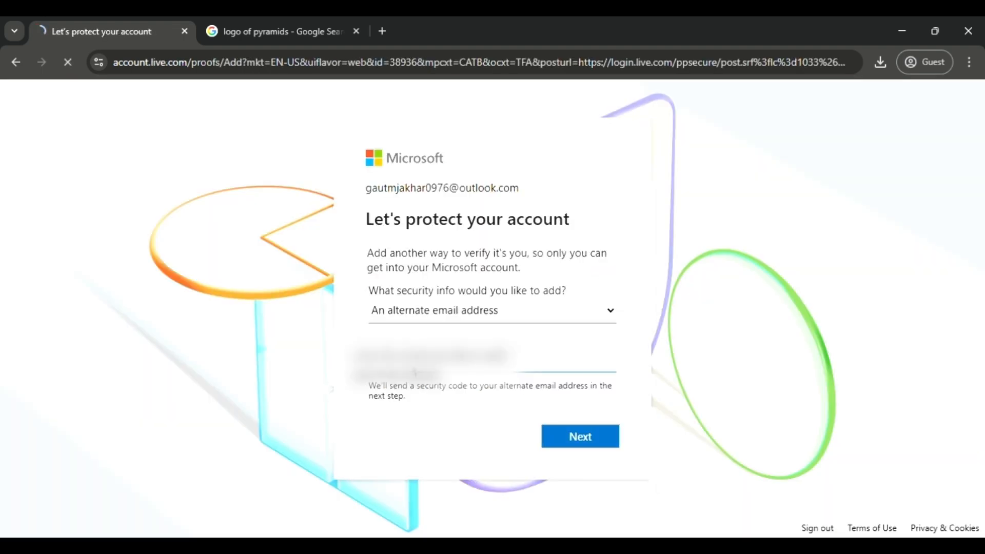
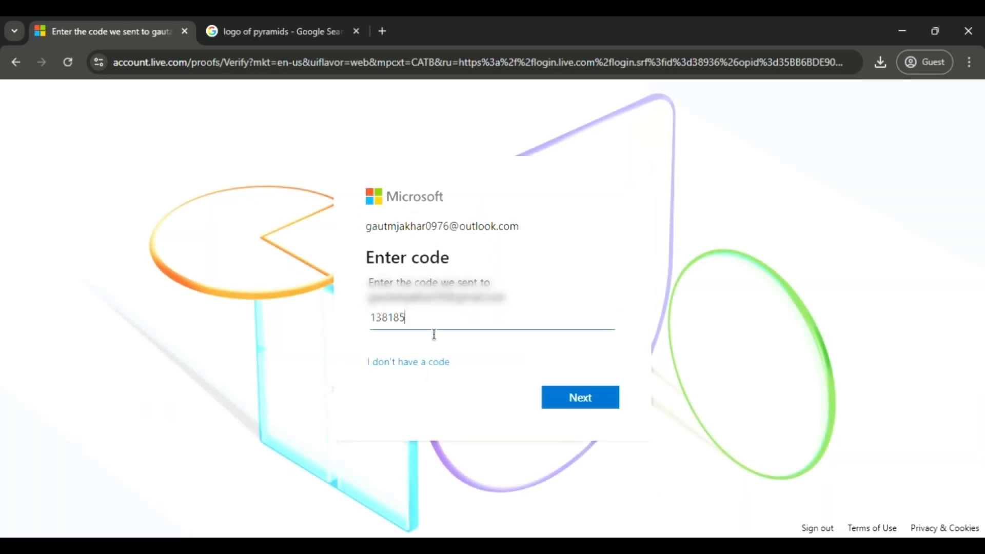
Enter the security code emailed to the alternate address and submit it
{"action": "left_click", "coordinate": [558, 405]}
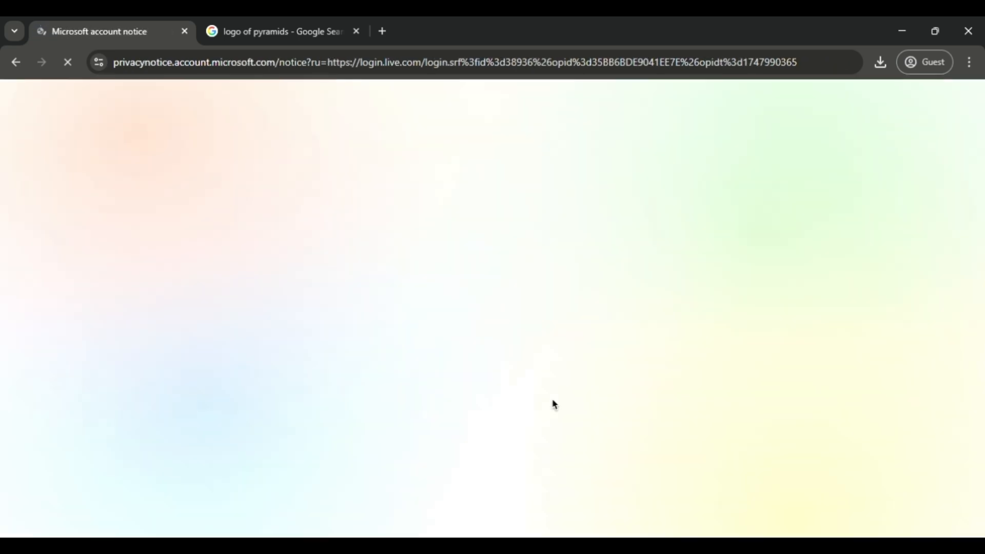
Dismiss the notice and set gender to Male and state to Rajasthan
{"action": "scroll", "coordinate": [553, 400], "scroll_direction": "down", "scroll_amount": 1}
{"action": "left_click", "coordinate": [596, 495]}
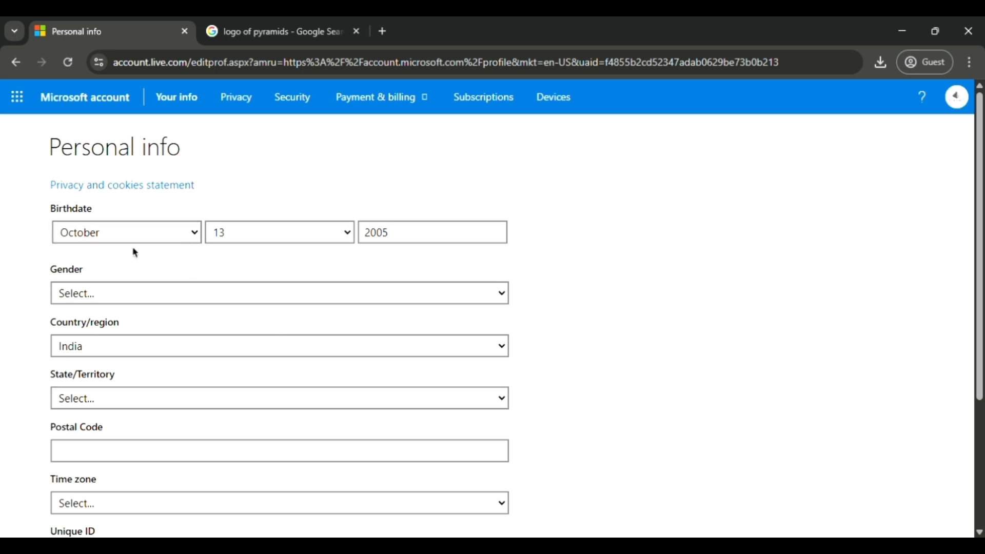
{"action": "left_click", "coordinate": [158, 303]}
{"action": "left_click", "coordinate": [165, 334]}
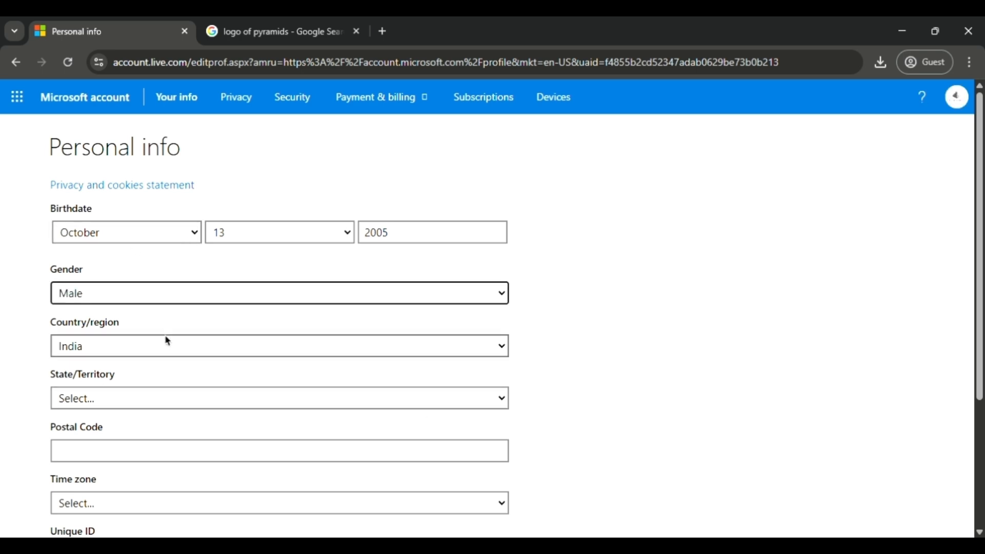
{"action": "scroll", "coordinate": [175, 364], "scroll_direction": "down", "scroll_amount": 1}
{"action": "left_click", "coordinate": [170, 334]}
{"action": "left_click", "coordinate": [126, 187]}
Enter the postal code, choose the Kolkata, India – IST time zone, and save the personal info
{"action": "left_click", "coordinate": [171, 380]}
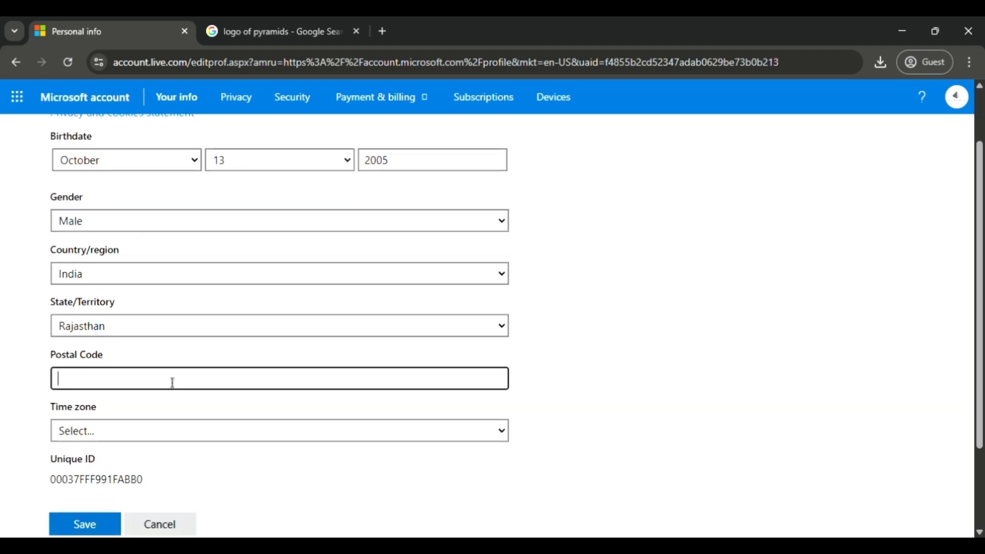
{"action": "type", "text": "302001"}
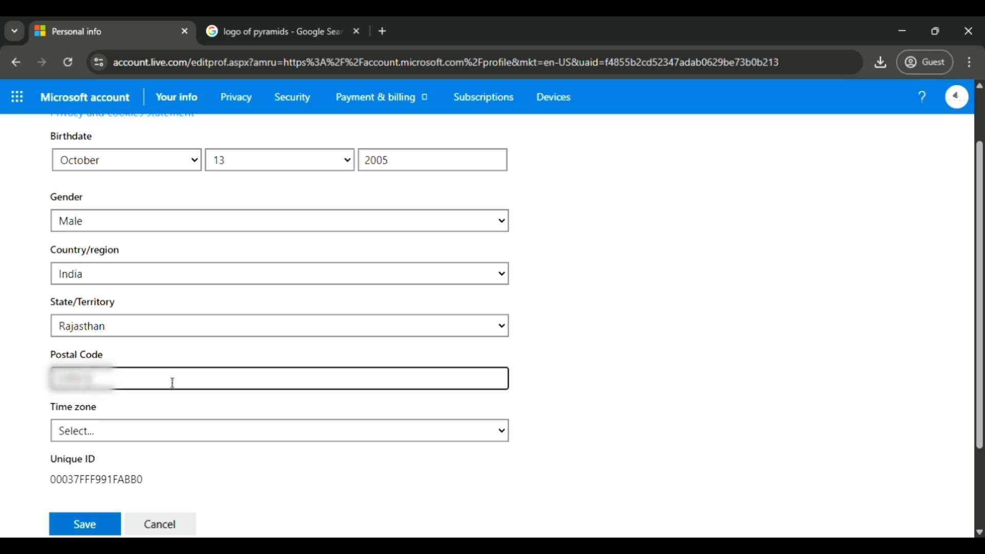
{"action": "left_click", "coordinate": [171, 440]}
{"action": "left_click", "coordinate": [172, 496]}
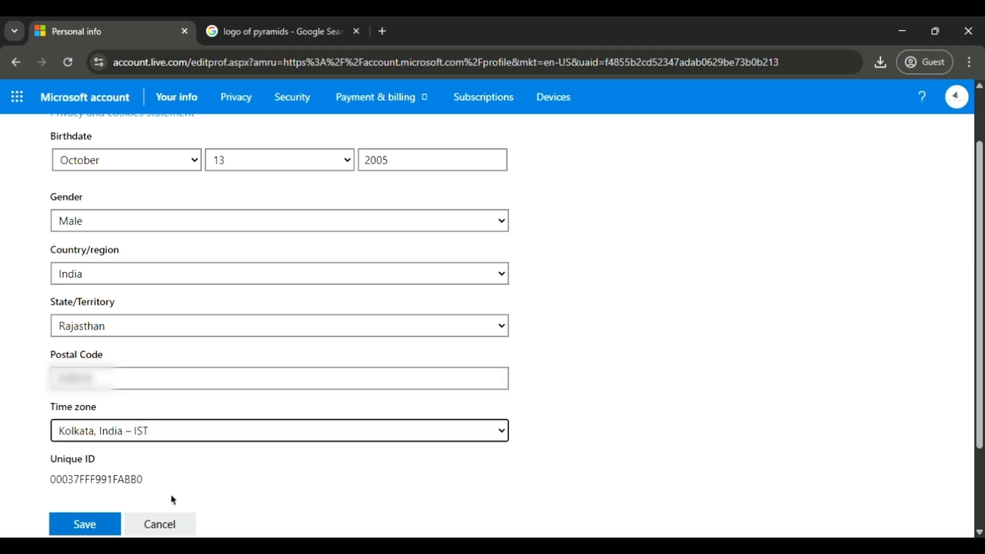
{"action": "scroll", "coordinate": [121, 500], "scroll_direction": "down", "scroll_amount": 3}
{"action": "left_click", "coordinate": [112, 422]}
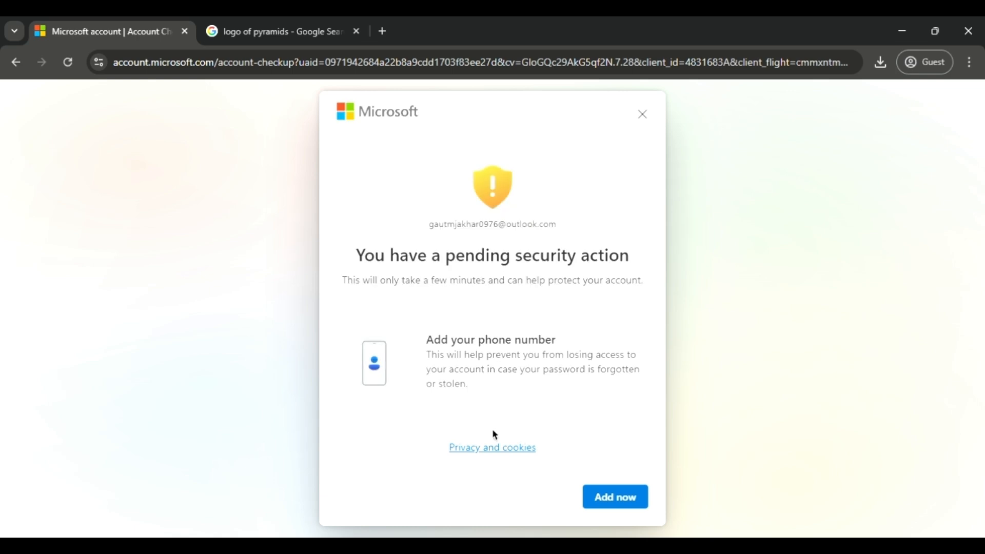
Submit a +91 recovery phone number and pass the rotate-the-house robot check
{"action": "left_click", "coordinate": [603, 495]}
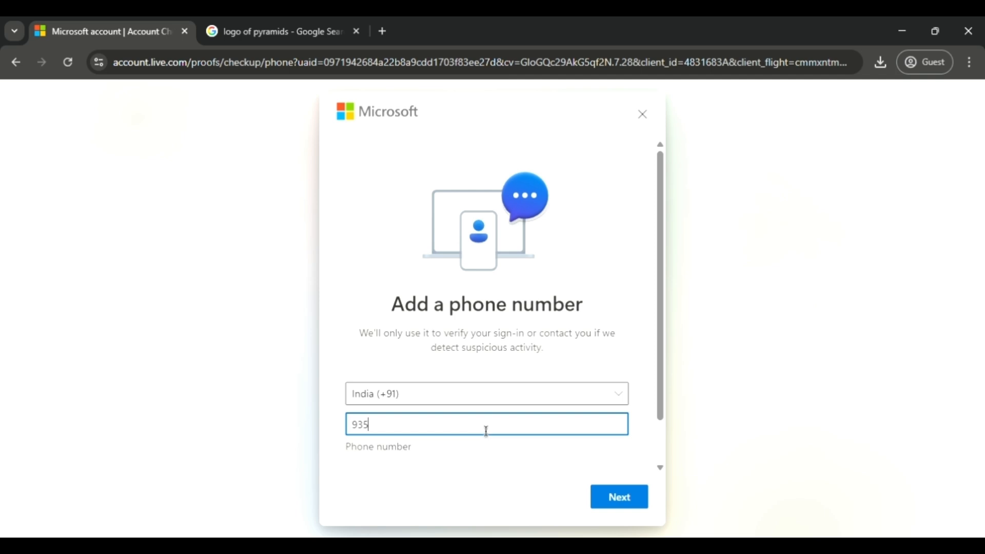
{"action": "key", "text": "Return"}
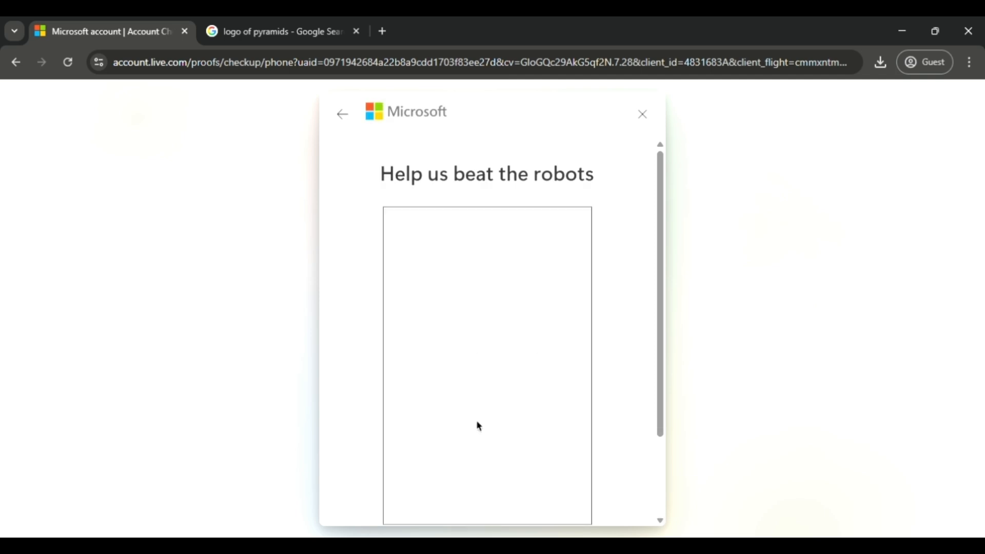
{"action": "left_click", "coordinate": [545, 386]}
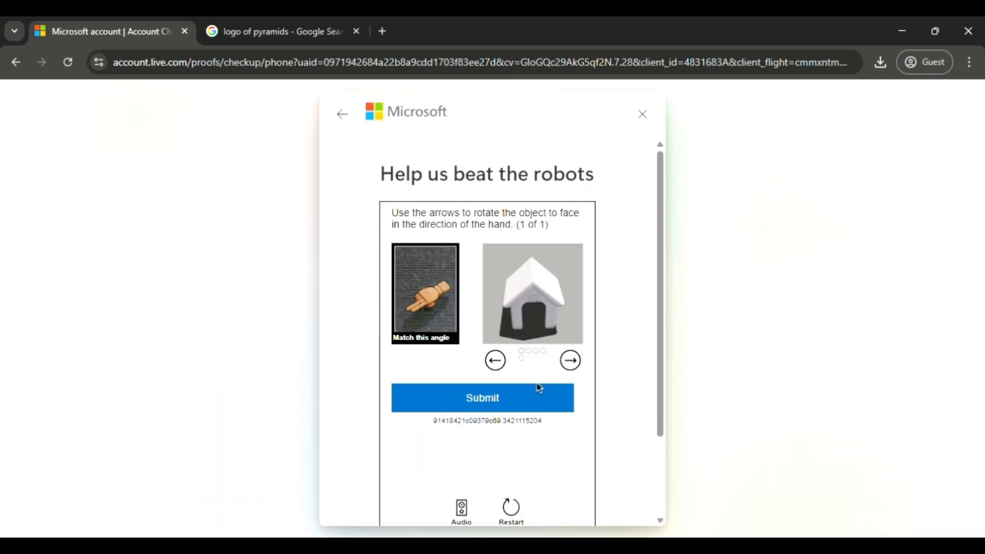
{"action": "left_click", "coordinate": [497, 365]}
{"action": "left_click", "coordinate": [497, 365]}
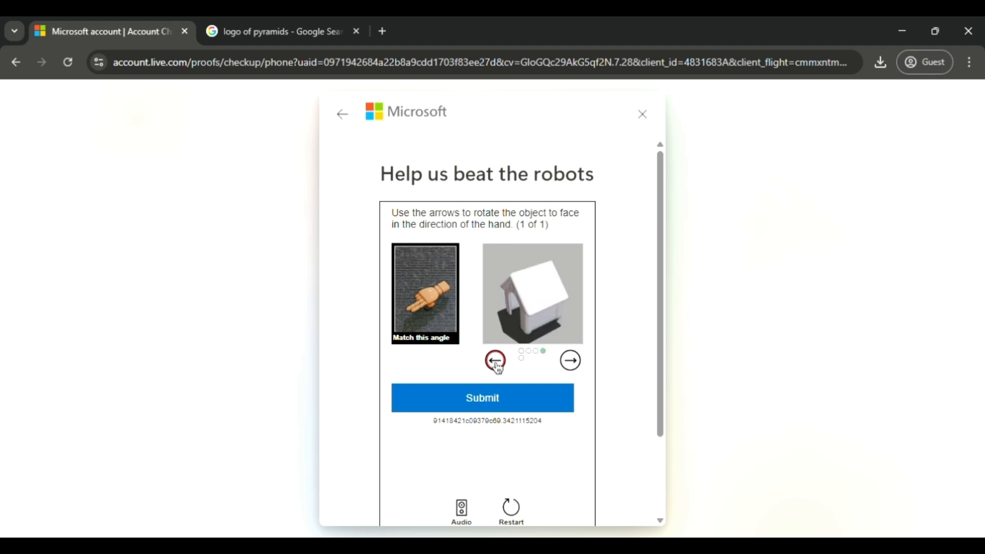
{"action": "left_click", "coordinate": [531, 397]}
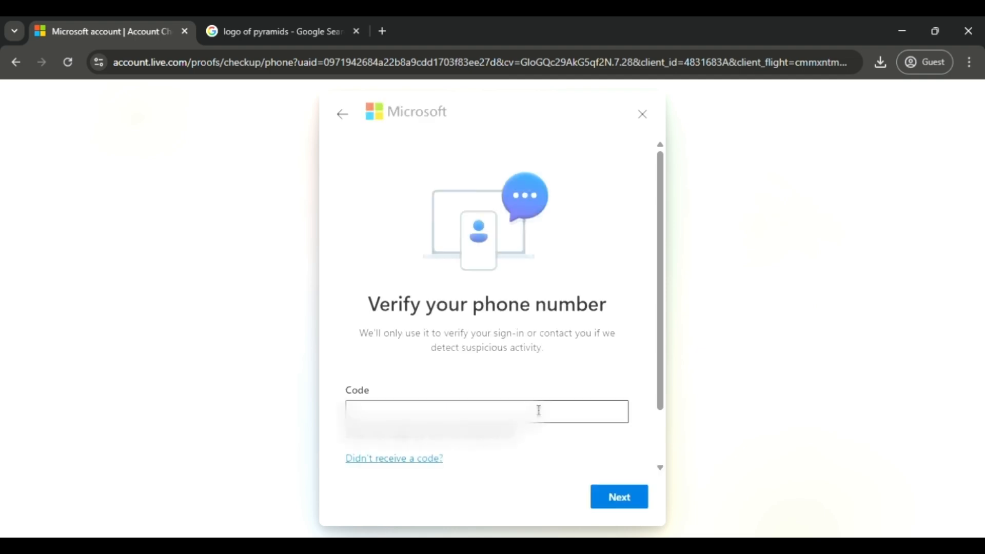
Enter the texted verification code to confirm the phone number
{"action": "left_click", "coordinate": [543, 416]}
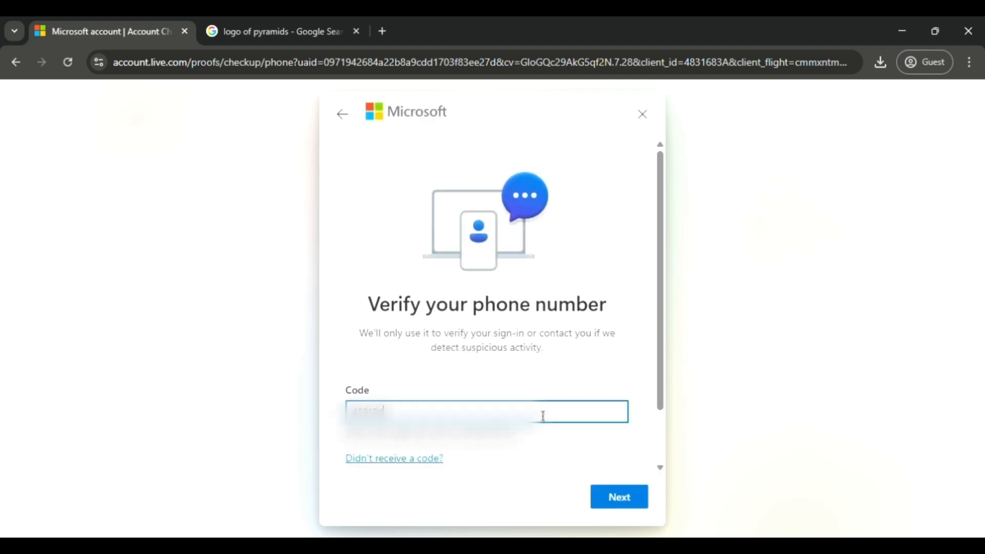
{"action": "left_click", "coordinate": [636, 501]}
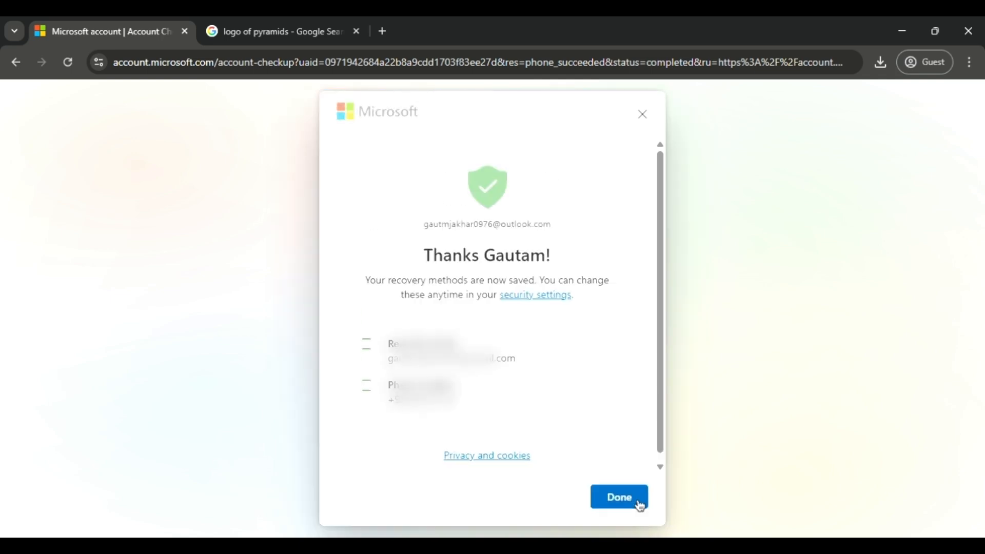
Close the Thanks screen and scroll the Your info page showing the pyramid logo photo
{"action": "left_click", "coordinate": [639, 505]}
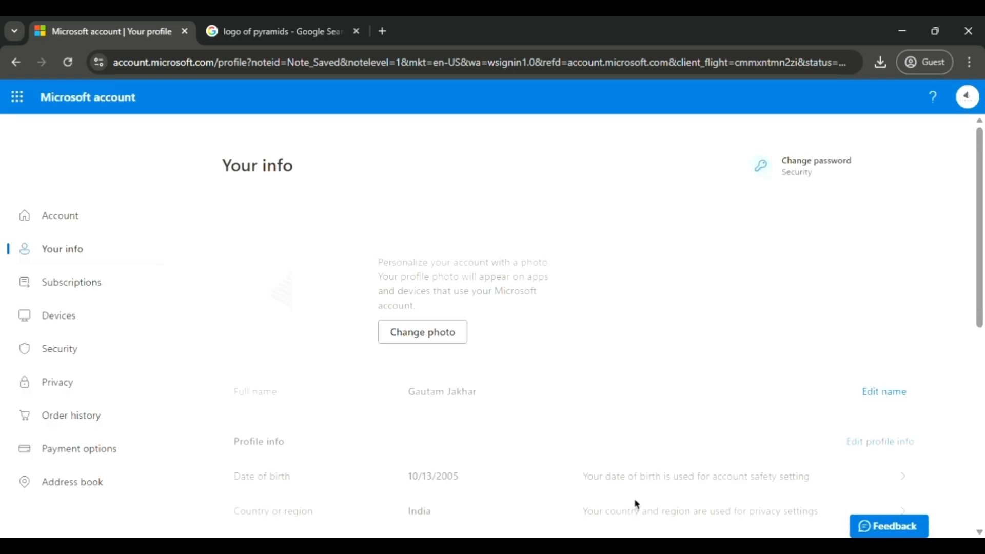
{"action": "scroll", "coordinate": [630, 475], "scroll_direction": "down", "scroll_amount": 3}
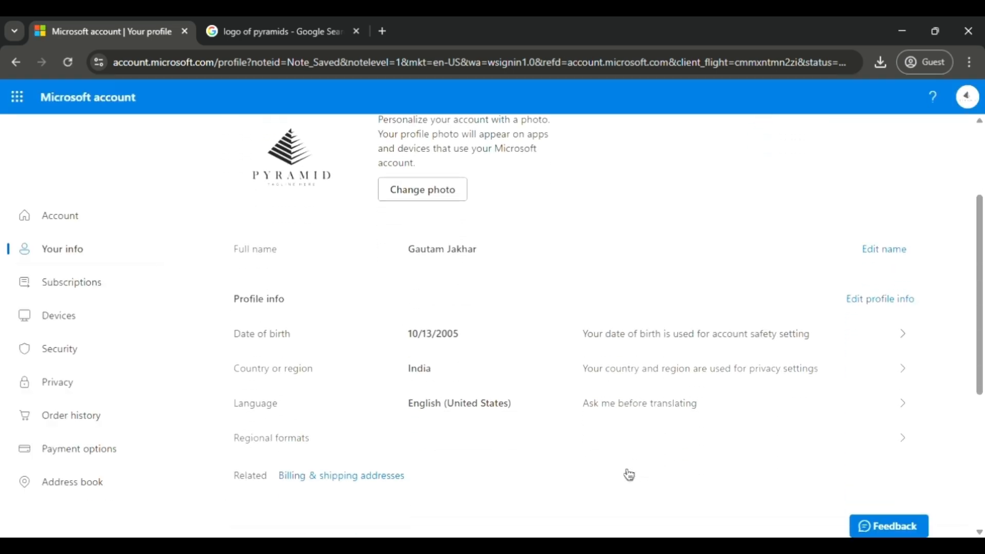